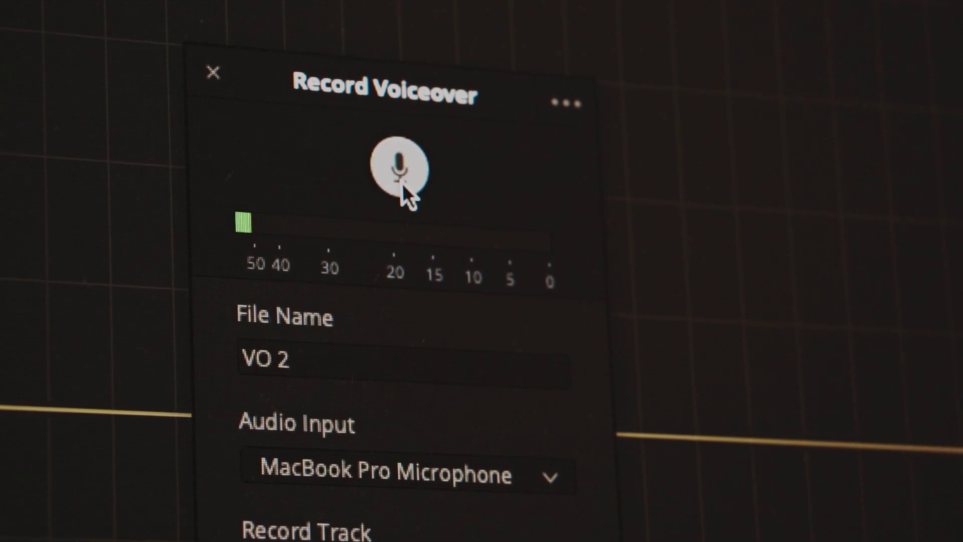
- Start recording the VO 2 voiceover from the MacBook Pro Microphone
left_click(402, 182)
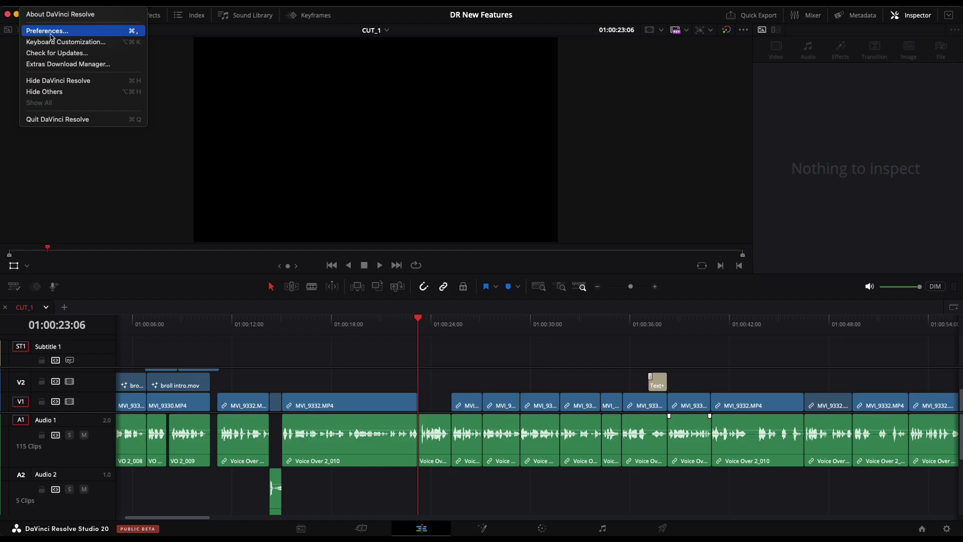
- Open DaVinci Resolve Preferences and show the General page under System settings
left_click(52, 31)
left_click(341, 226)
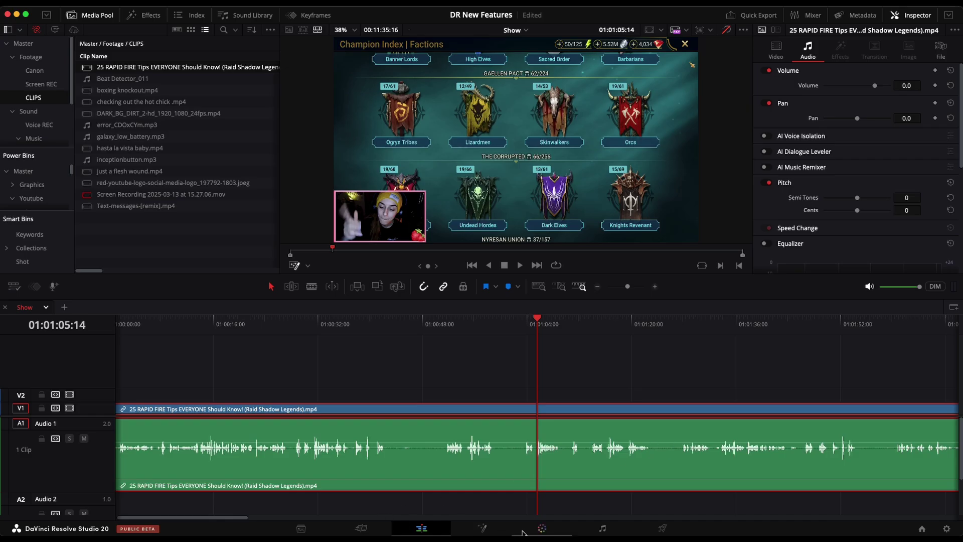
- On the Fairlight page, range-select the Audio 1 clip and remove its silences, leaving 1039 clips
left_click(597, 530)
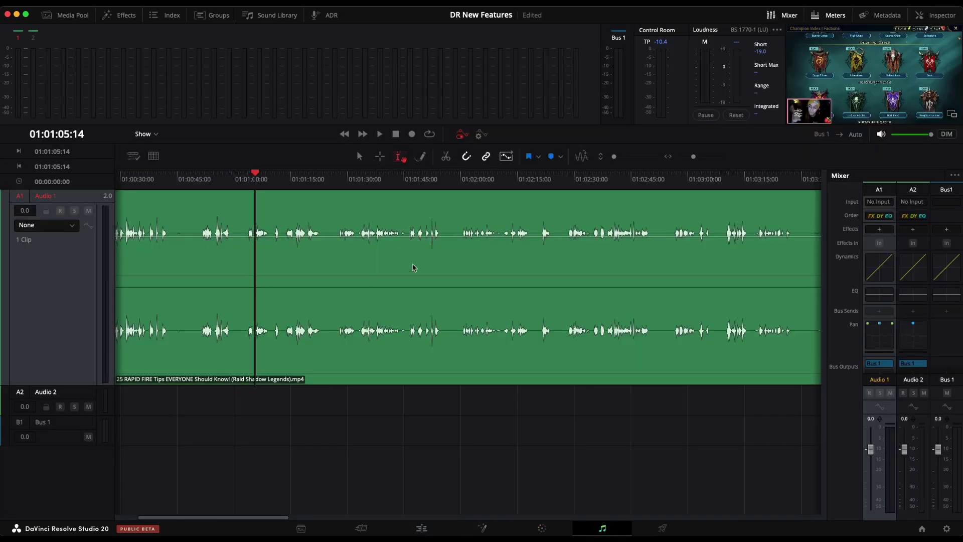
left_click(360, 156)
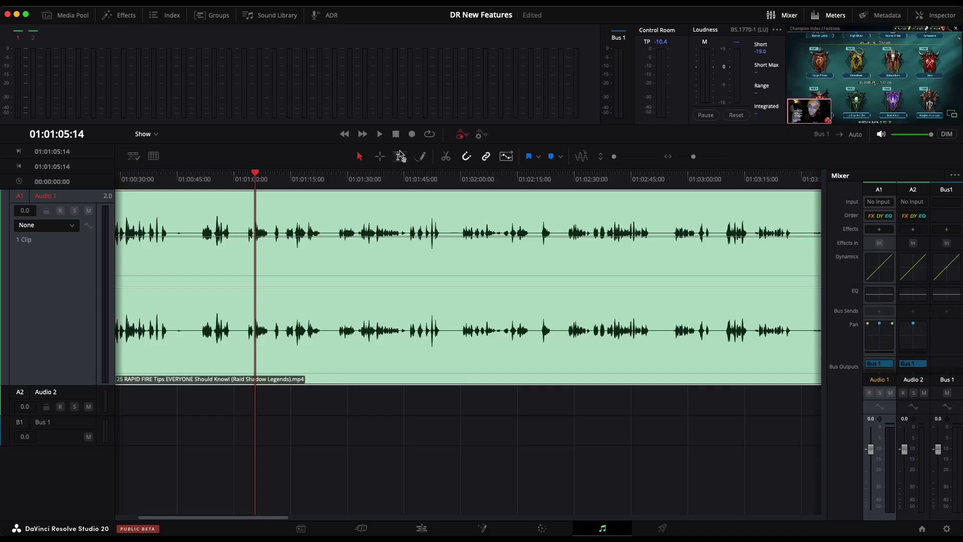
left_click(400, 156)
double_click(355, 294)
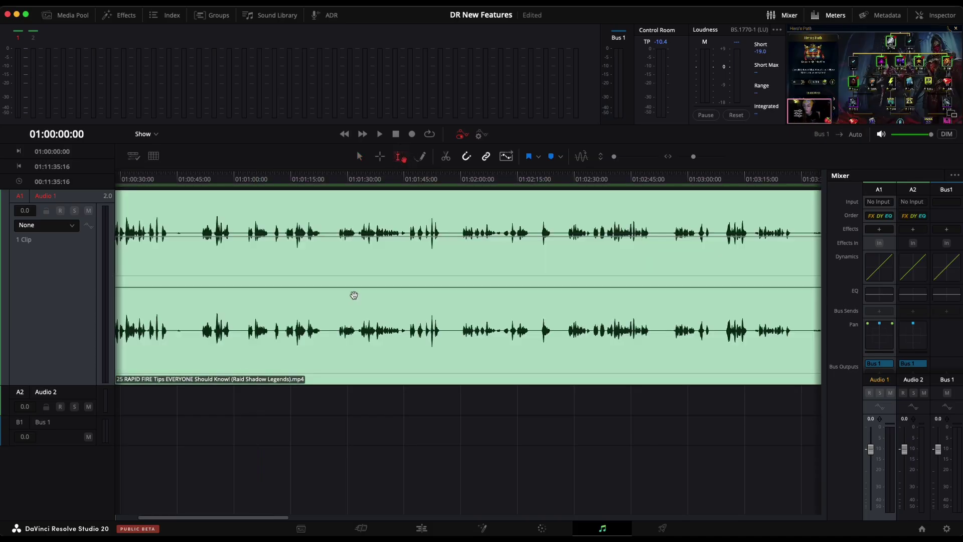
right_click(405, 276)
left_click(440, 330)
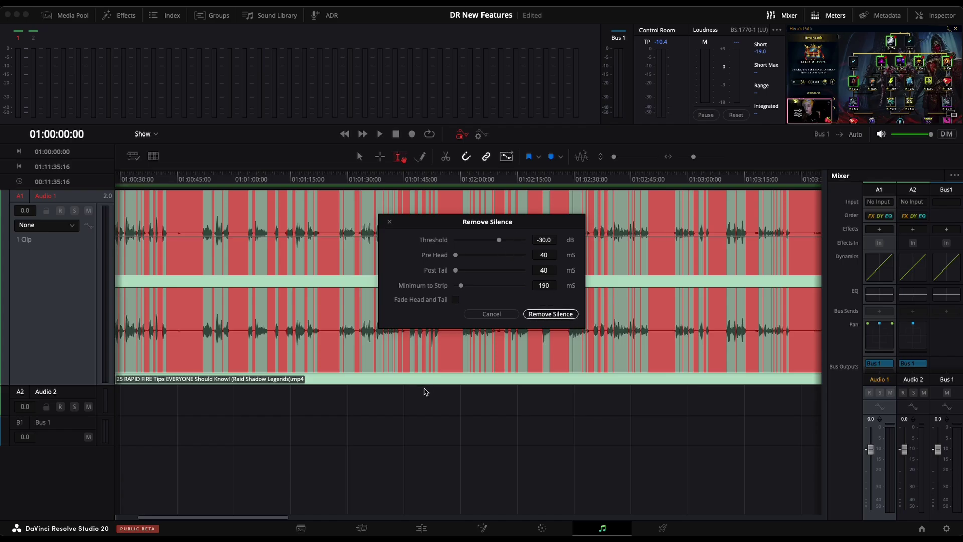
key("Return")
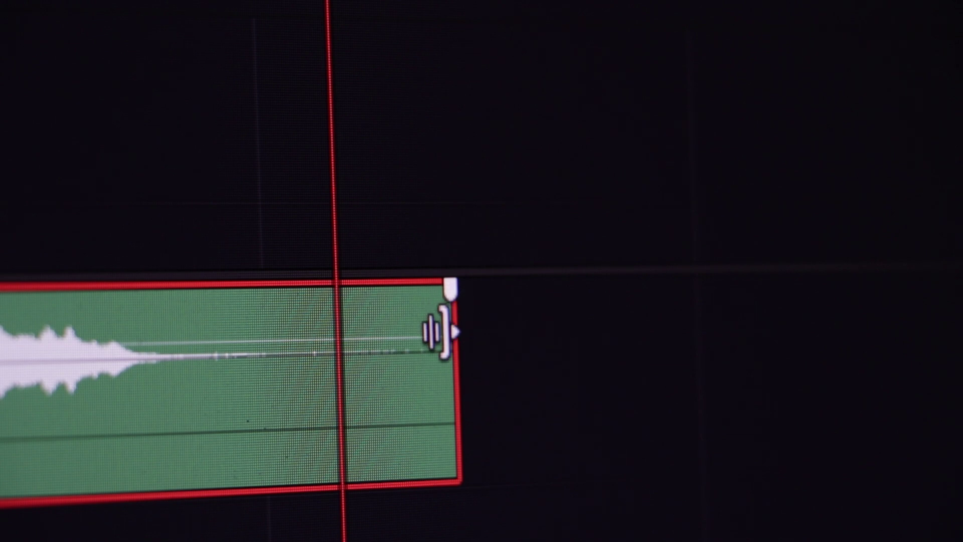
- Trim the Creme Brulee music and retime it with AI Music Editor to 00:00:15:07, Version 3
left_click_drag(441, 333, 132, 340)
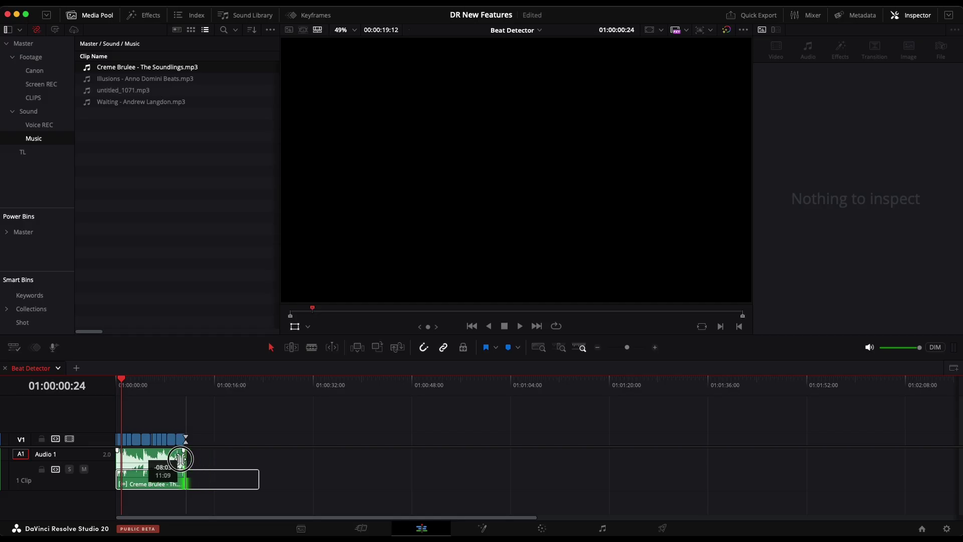
left_click_drag(185, 483, 183, 484)
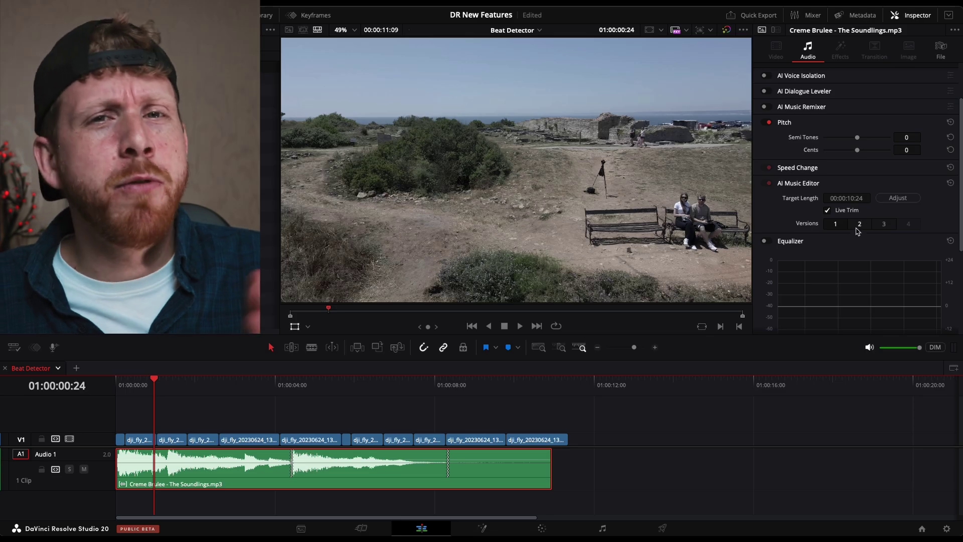
left_click(860, 224)
left_click(884, 224)
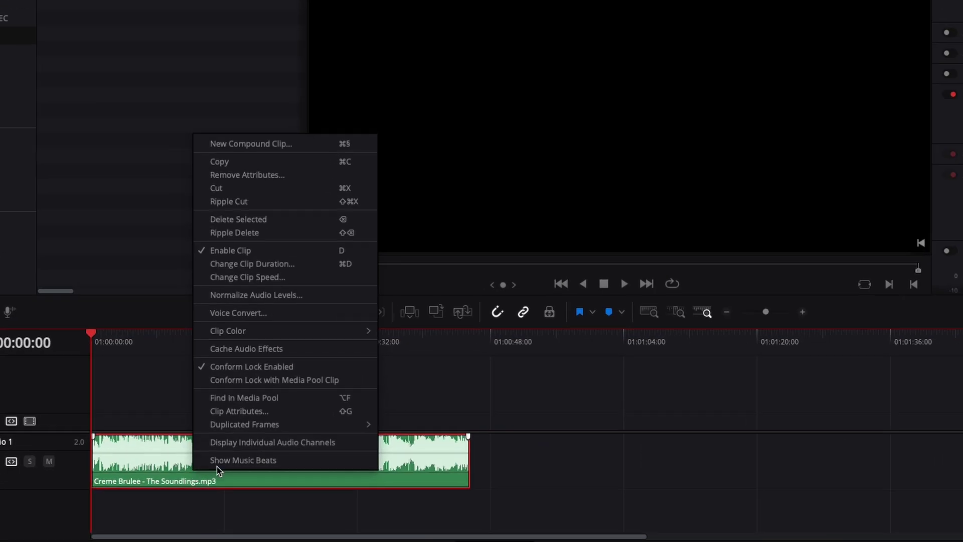
- Show the detected music beats on the Creme Brulee clip
left_click(213, 461)
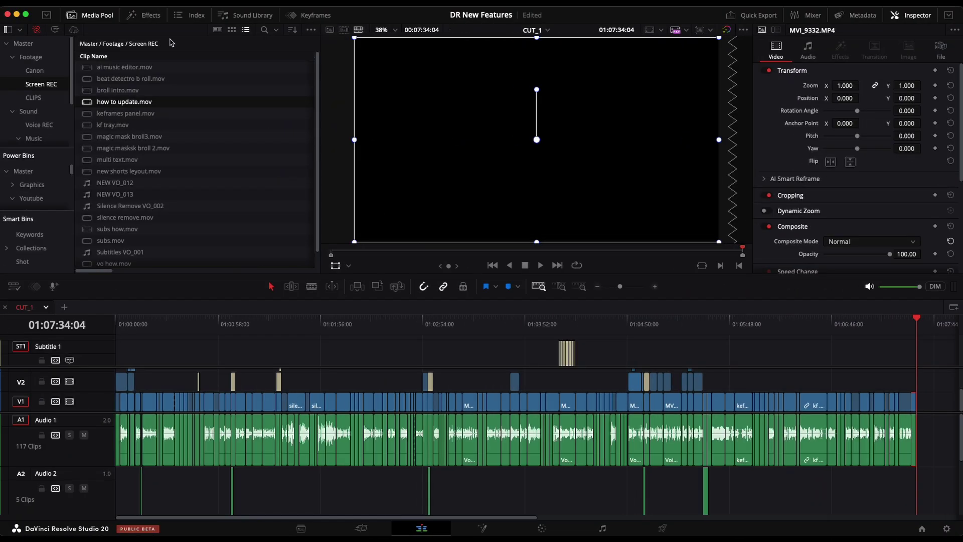
- Run the Audio Assistant's Auto Mix on CUT_1 with the YouTube delivery standard
left_click(163, 2)
mouse_move(199, 120)
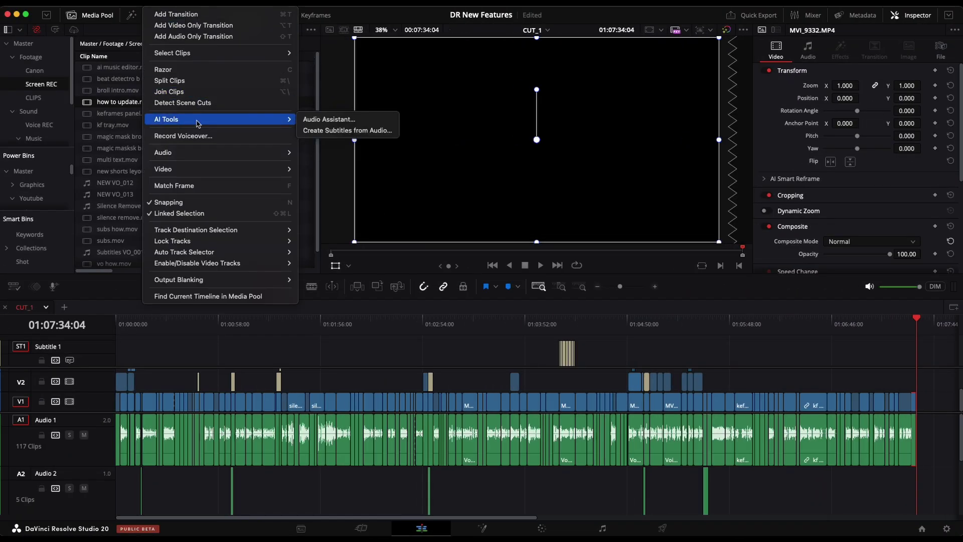
left_click(324, 121)
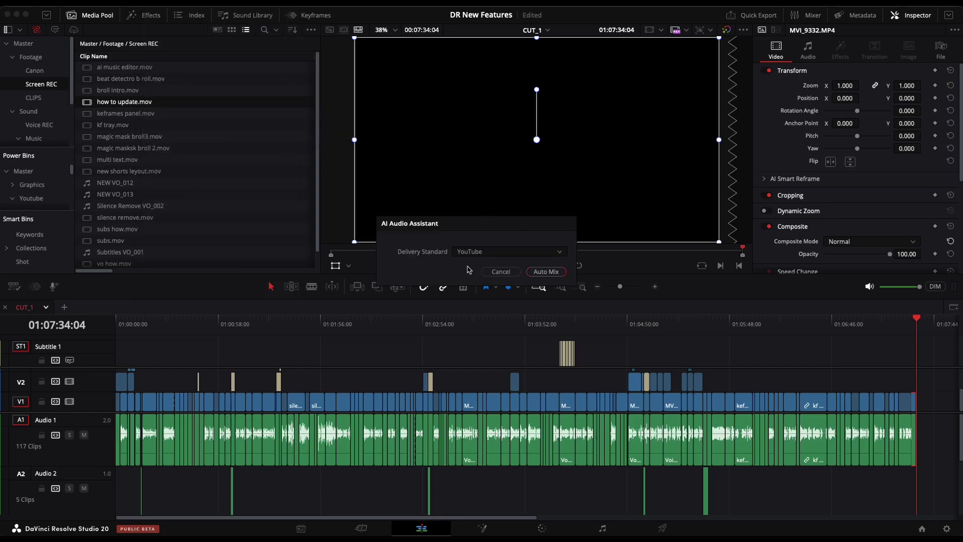
left_click(506, 254)
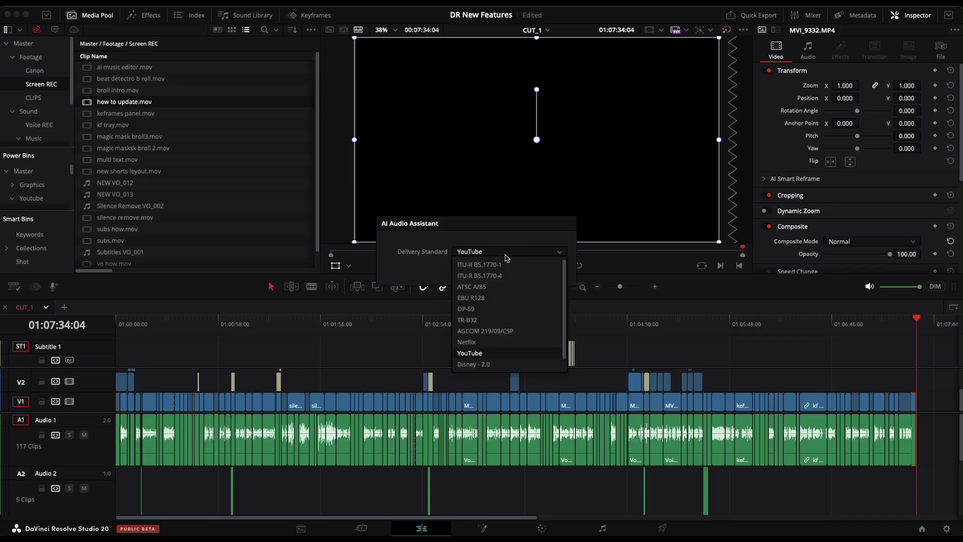
left_click(512, 352)
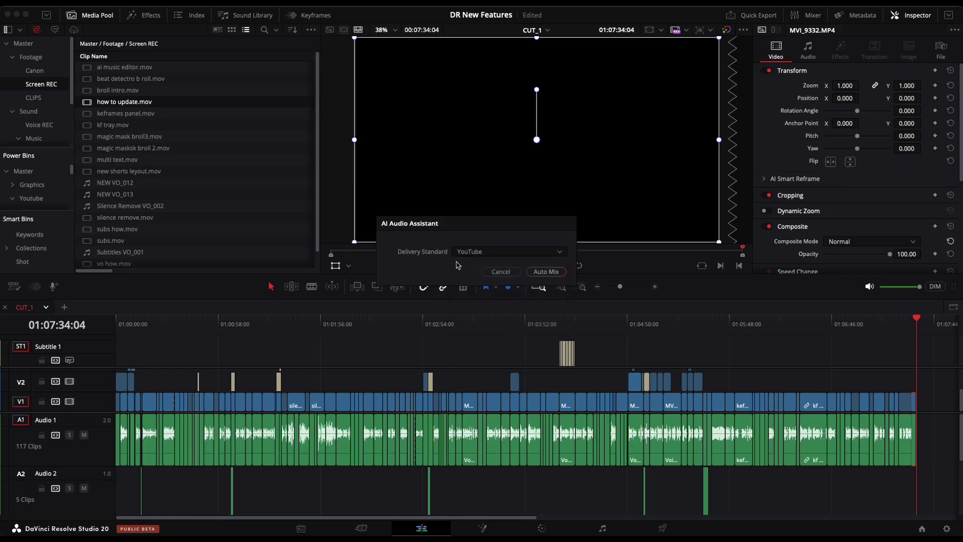
left_click(542, 273)
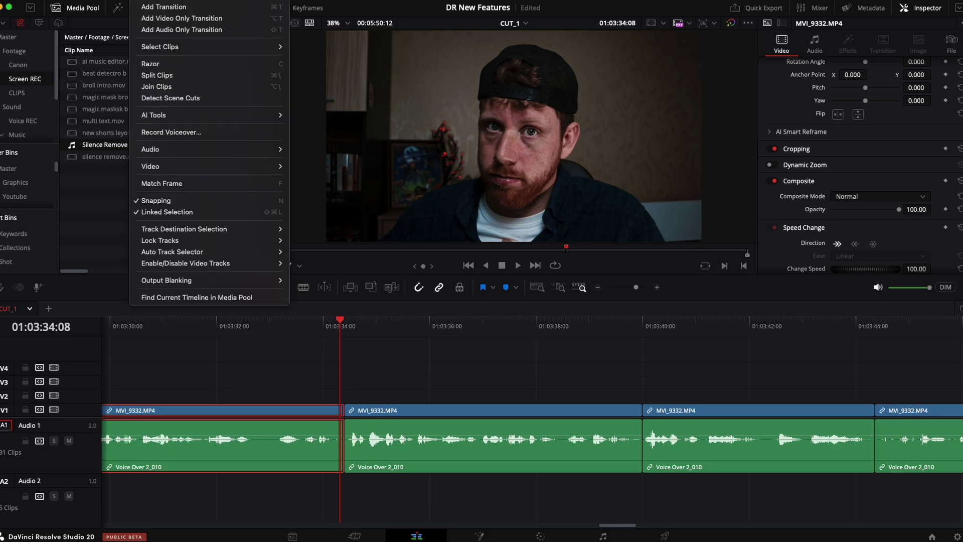
- Create subtitles from audio on Subtitle 1 with a 20-character maximum per line
mouse_move(220, 118)
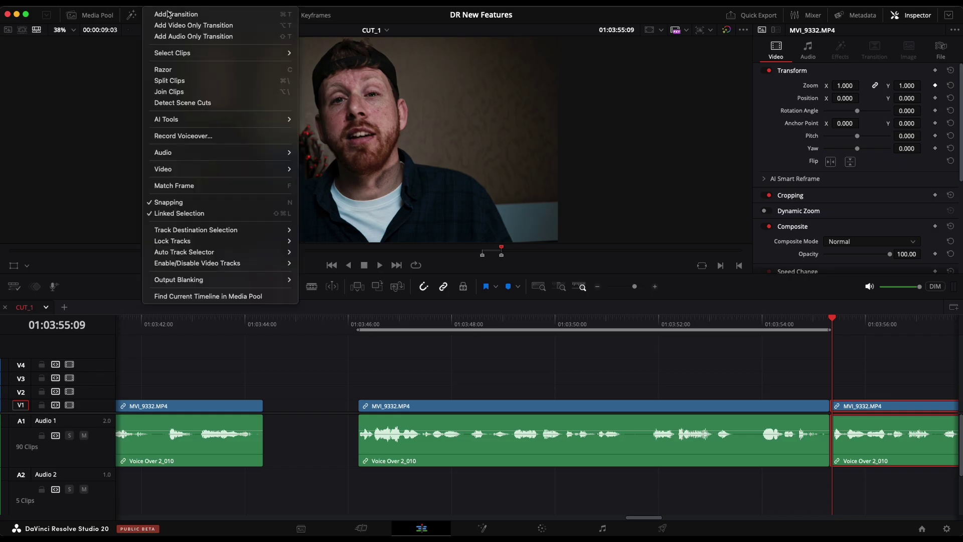
mouse_move(261, 124)
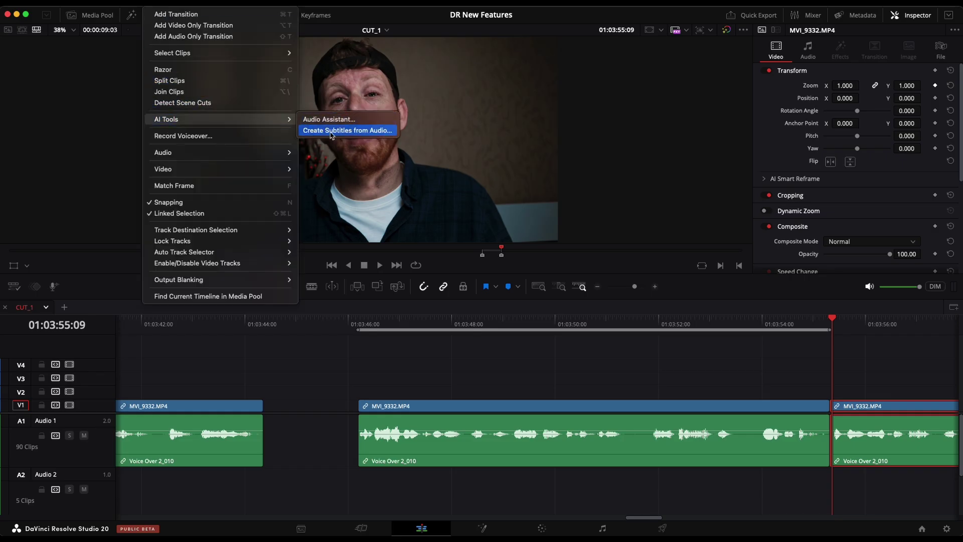
left_click(347, 129)
double_click(451, 232)
type("20")
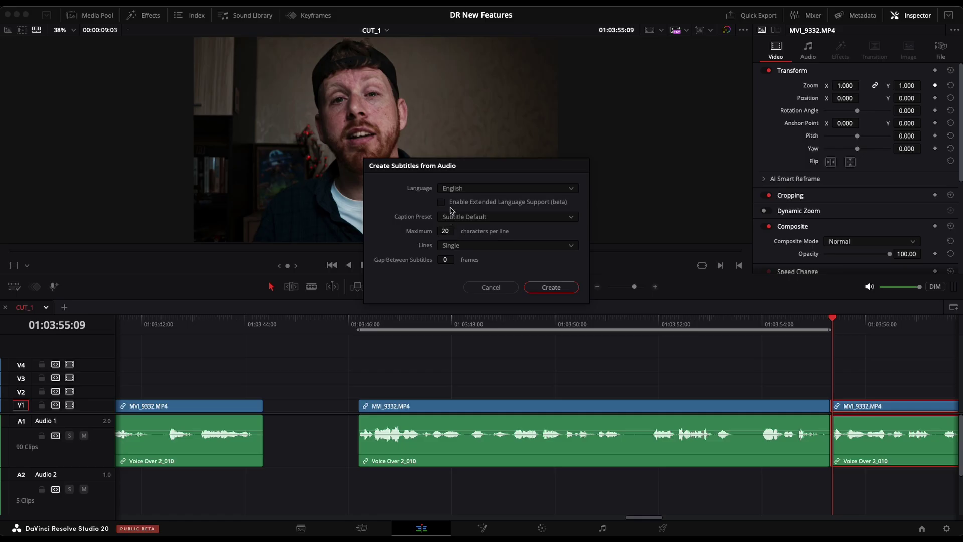
left_click(551, 287)
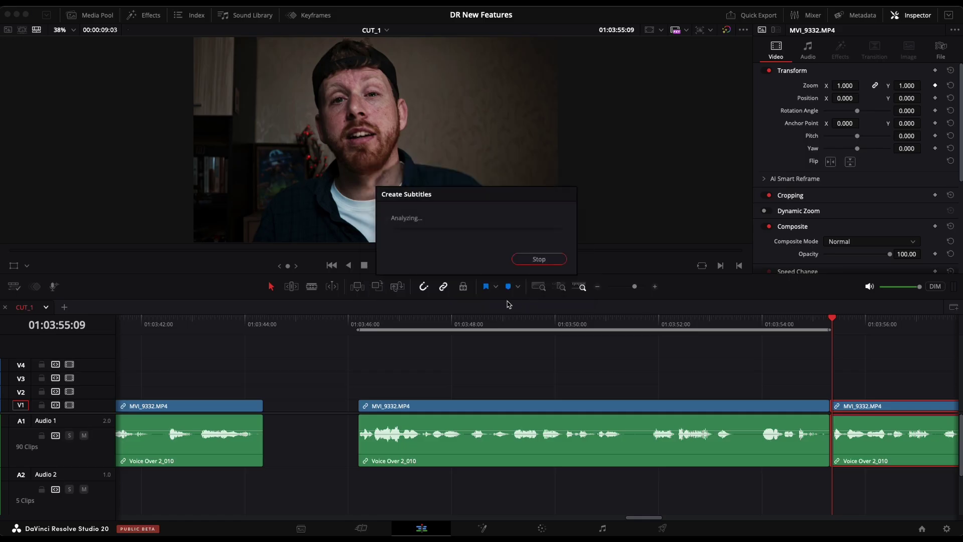
- Add the Word Highlight animation to the subtitles and park the playhead just before them
left_click(145, 15)
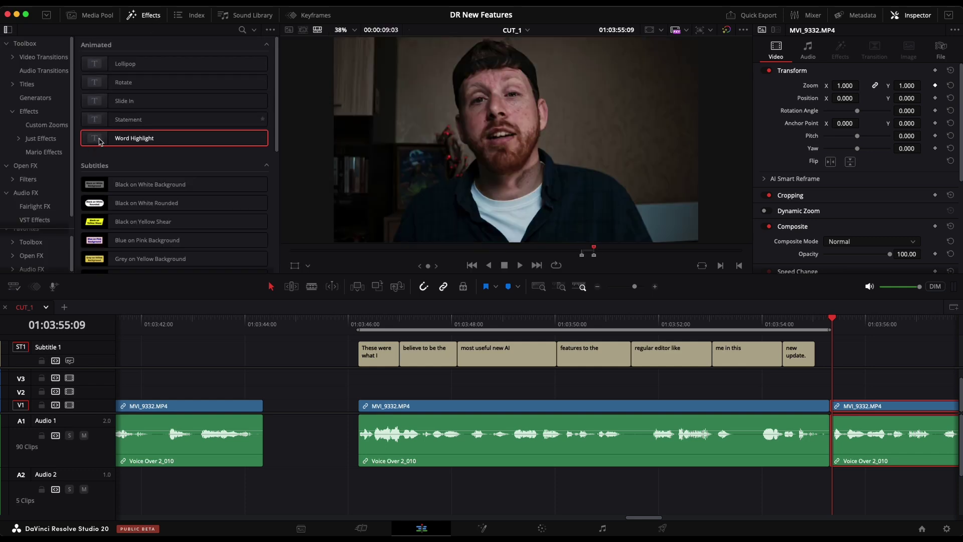
left_click_drag(94, 140, 75, 357)
left_click(338, 319)
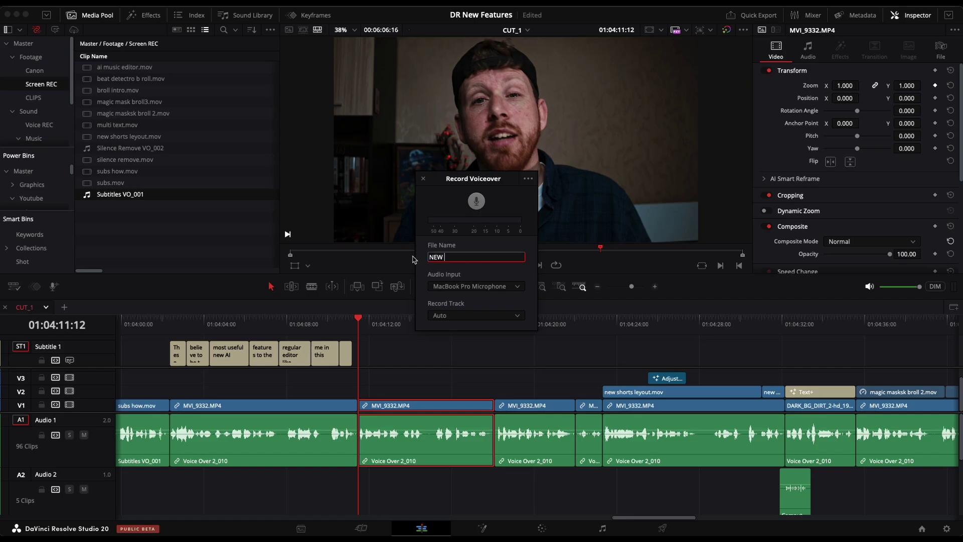
- Keep the MacBook Pro Microphone as input and set NEW VO to record onto Audio 2
left_click(521, 287)
left_click(488, 304)
left_click(453, 316)
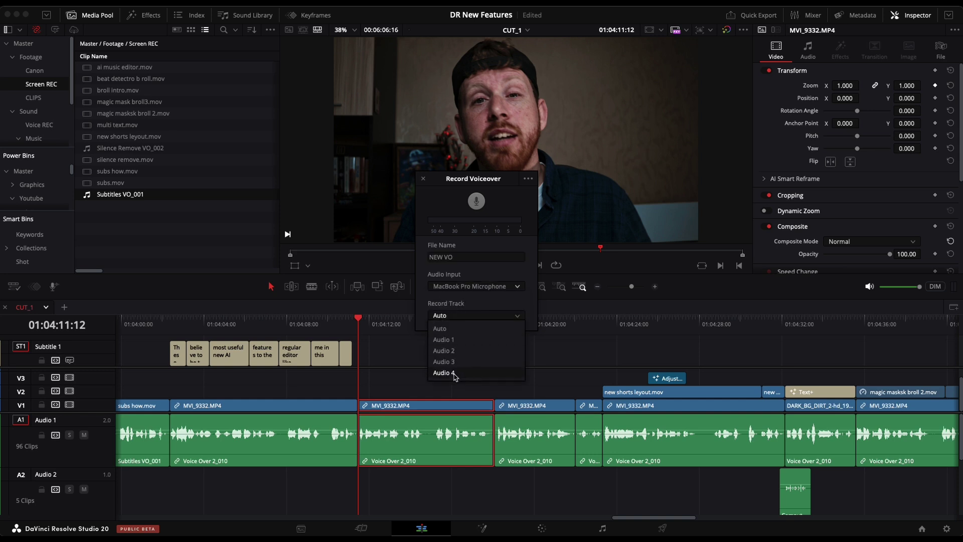
left_click(459, 350)
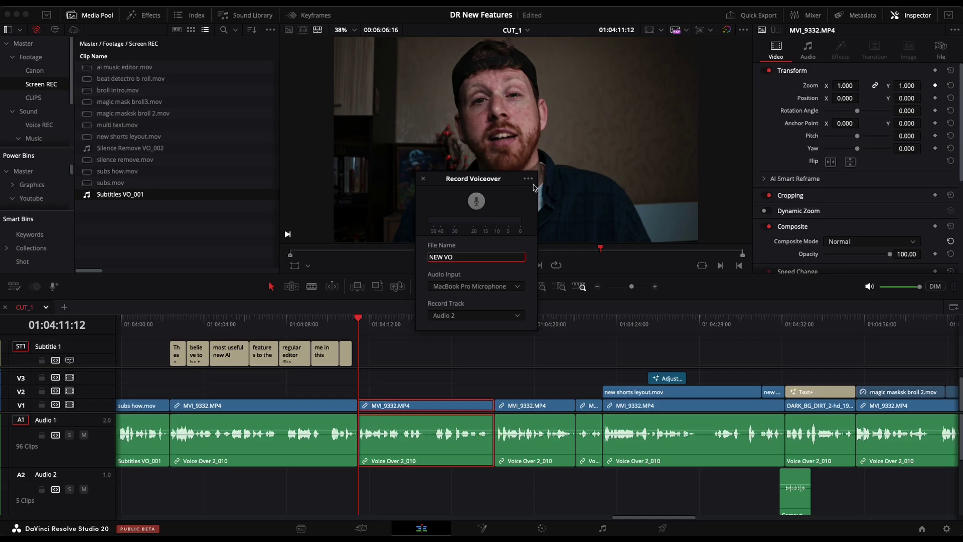
left_click(530, 180)
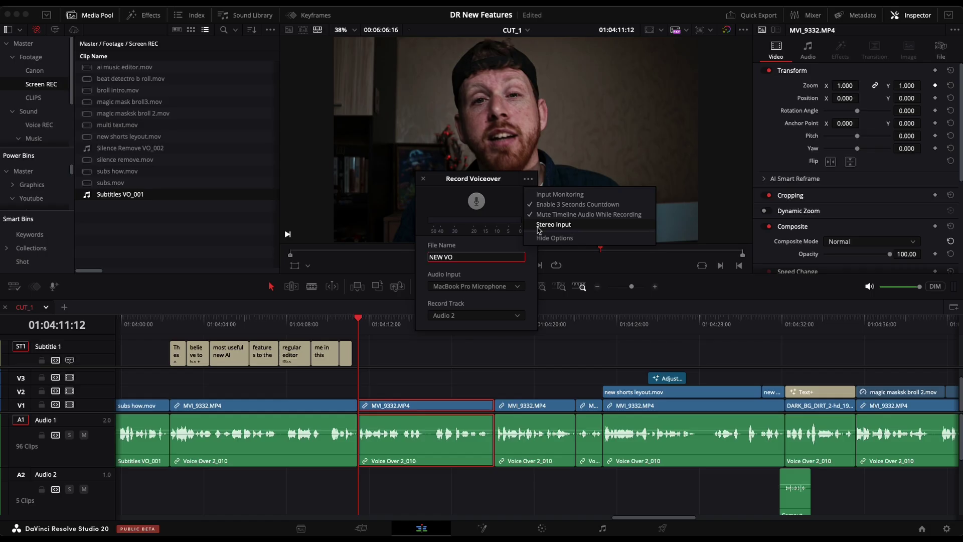
- Hide voiceover options, make the timeline Portrait 1080x1920, enlarge the viewer, and go to Color
left_click(537, 238)
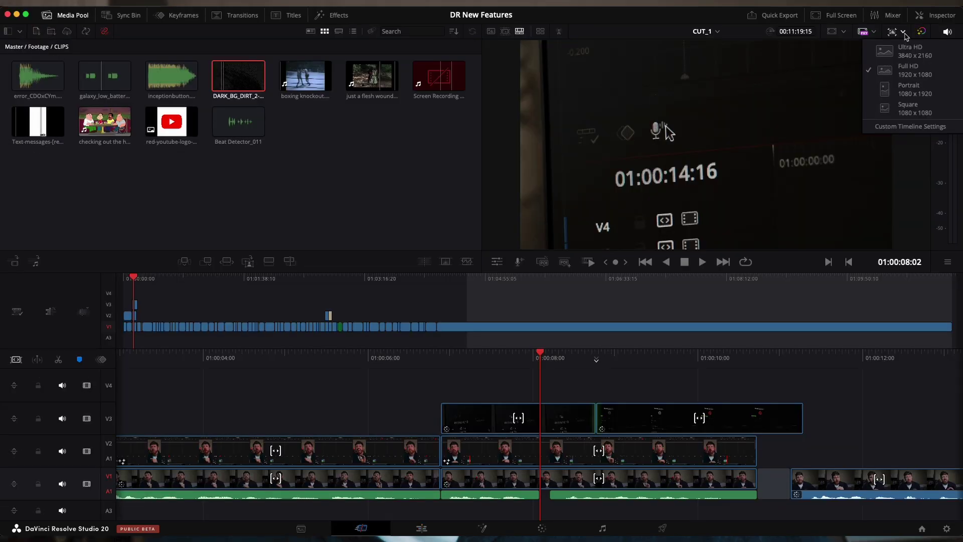
left_click(908, 88)
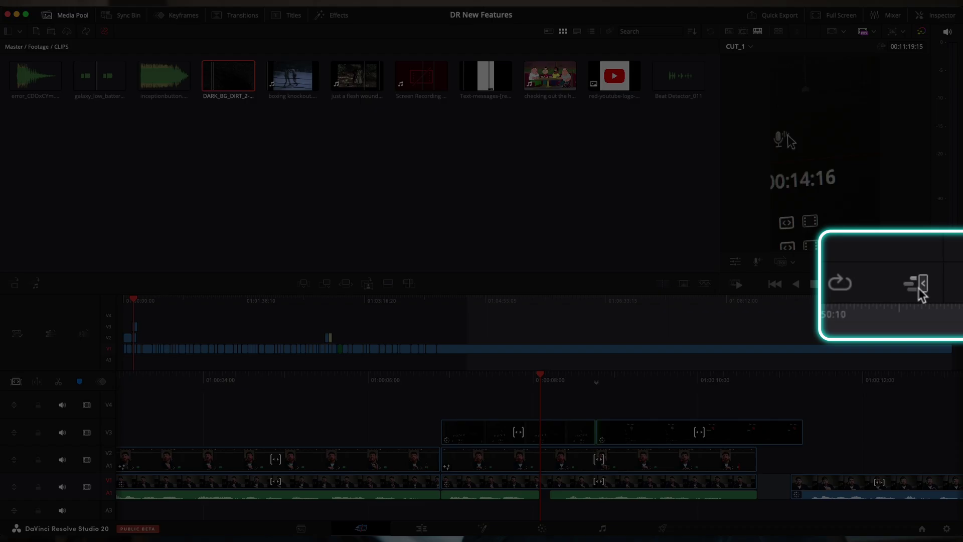
left_click(917, 286)
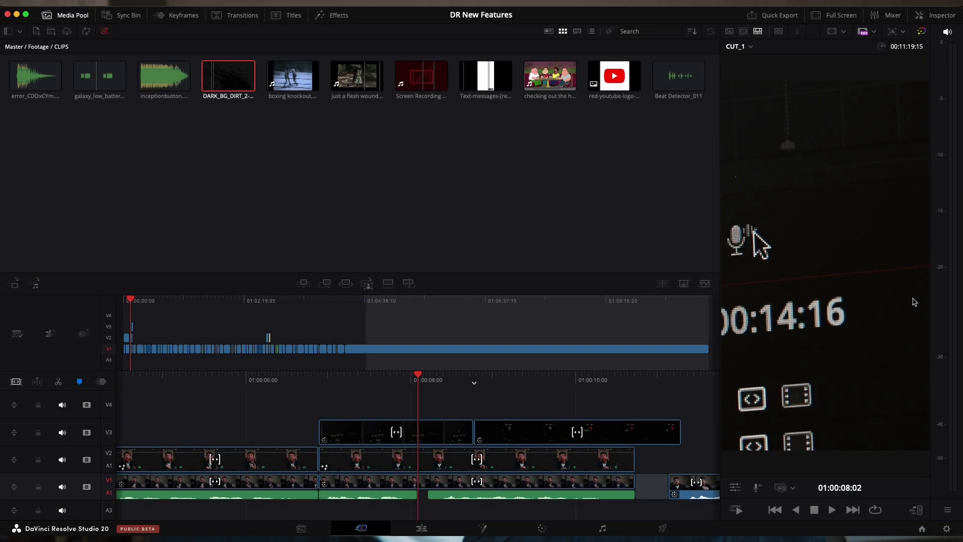
left_click(425, 527)
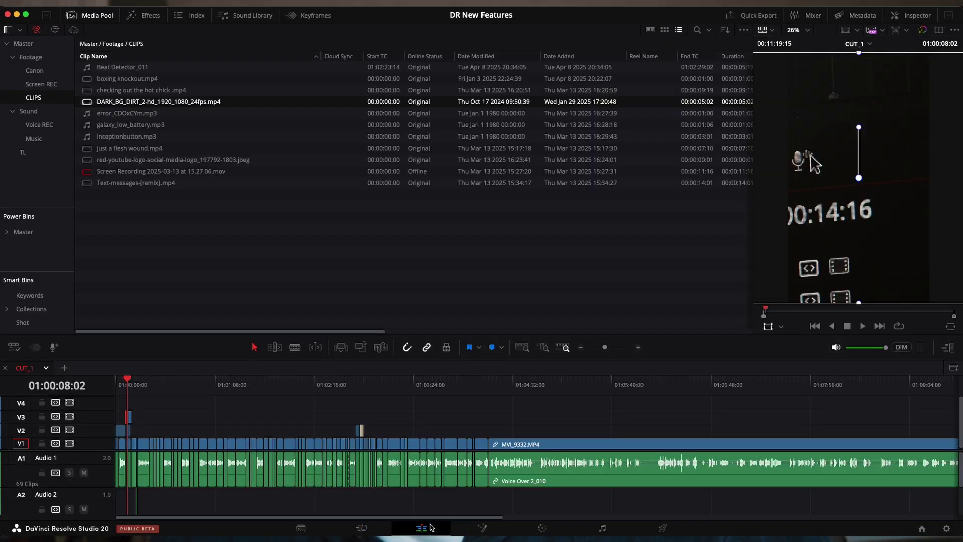
left_click(543, 528)
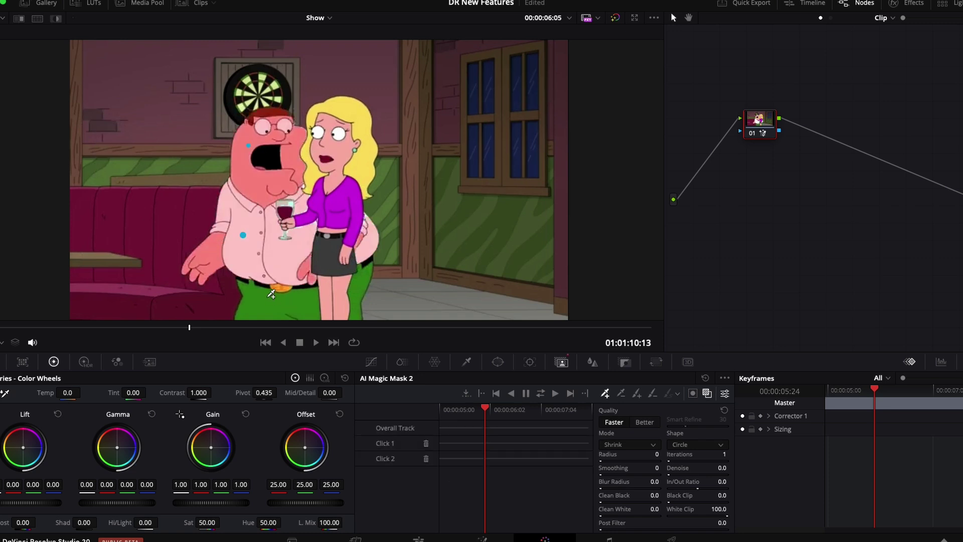
- Add the wine glass to the Magic Mask, then track the mask forward and stop
scroll(283, 241, "up", 4)
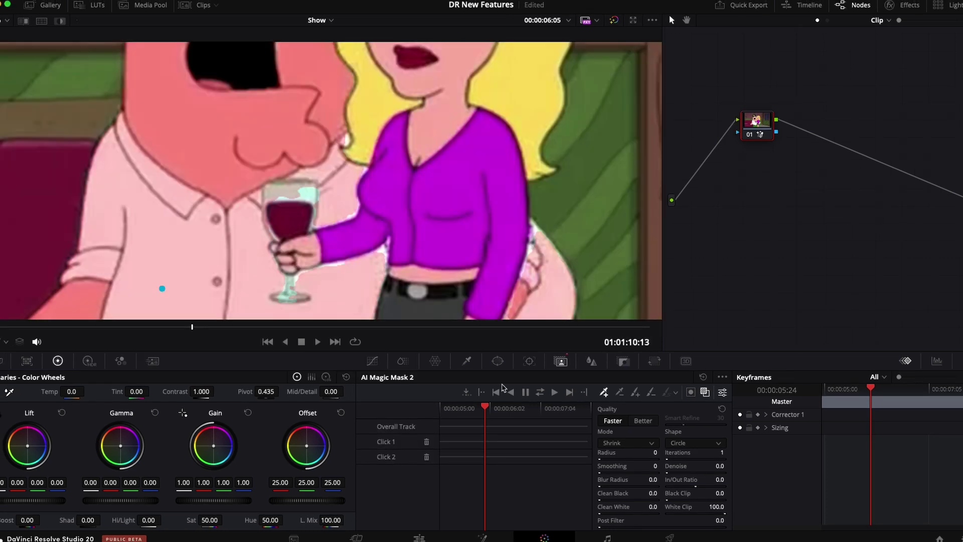
left_click(288, 198)
left_click(318, 341)
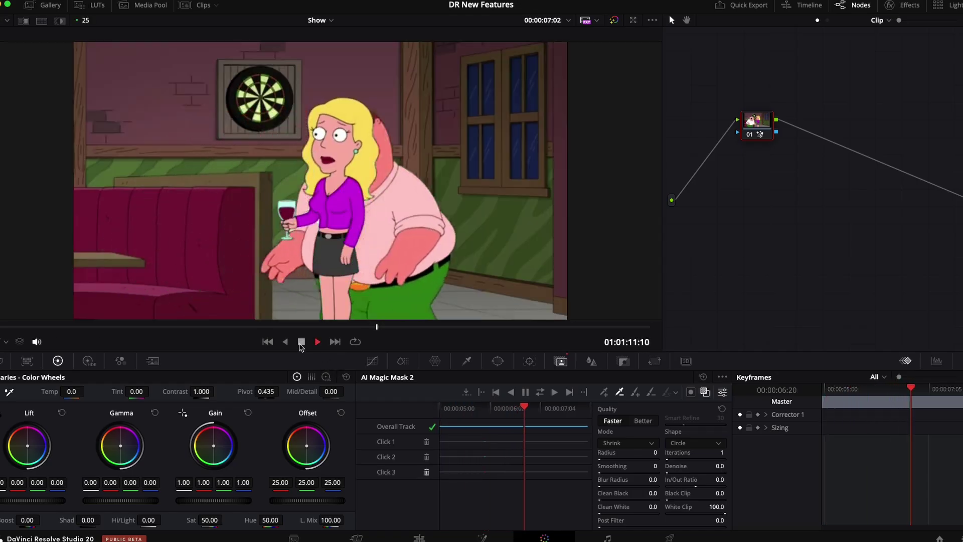
left_click(301, 345)
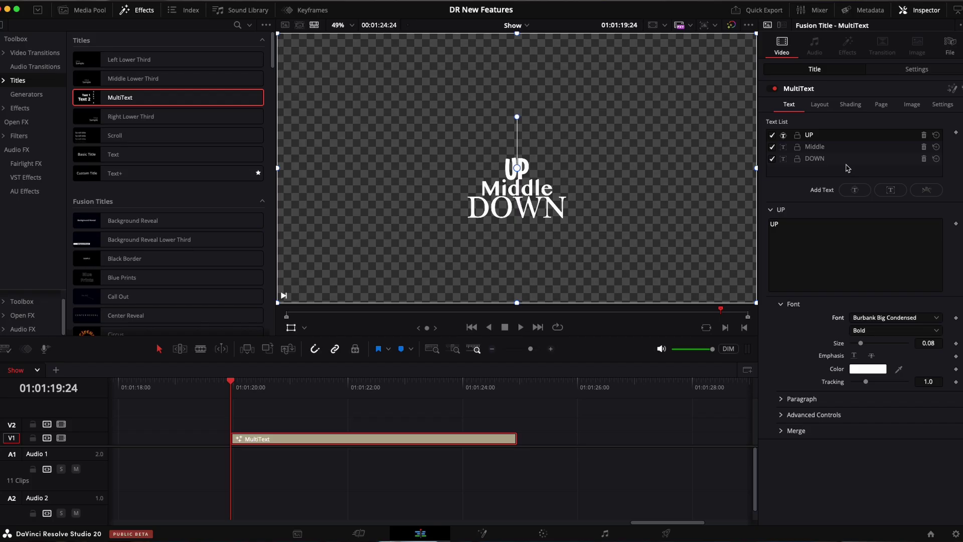
- Select the Middle line in the MultiText Text List, then play the title and replay it from the ruler
left_click(814, 147)
key("space")
key("space")
left_click(253, 387)
key("space")
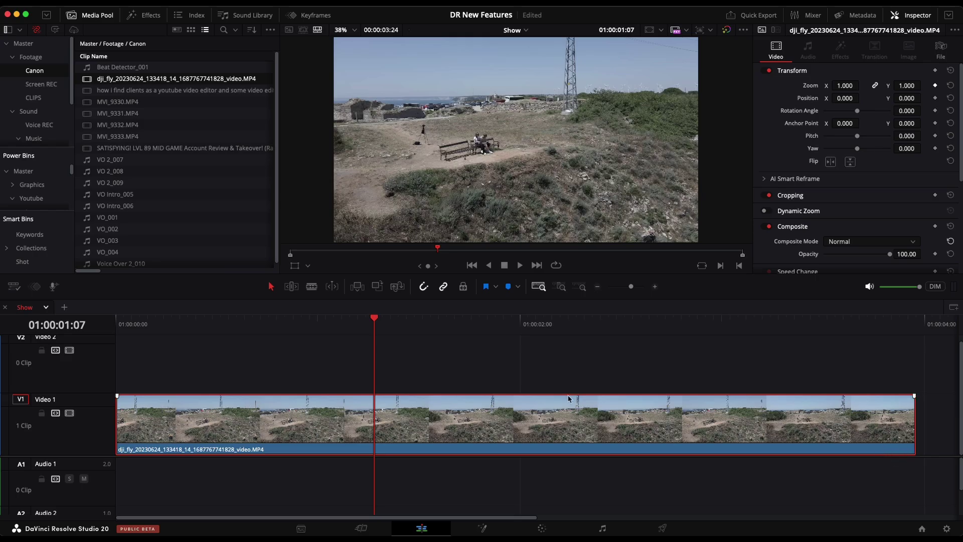
- In the keyframe curve editor, move earlier in the drone clip and keyframe Zoom at 1.580
left_click(296, 15)
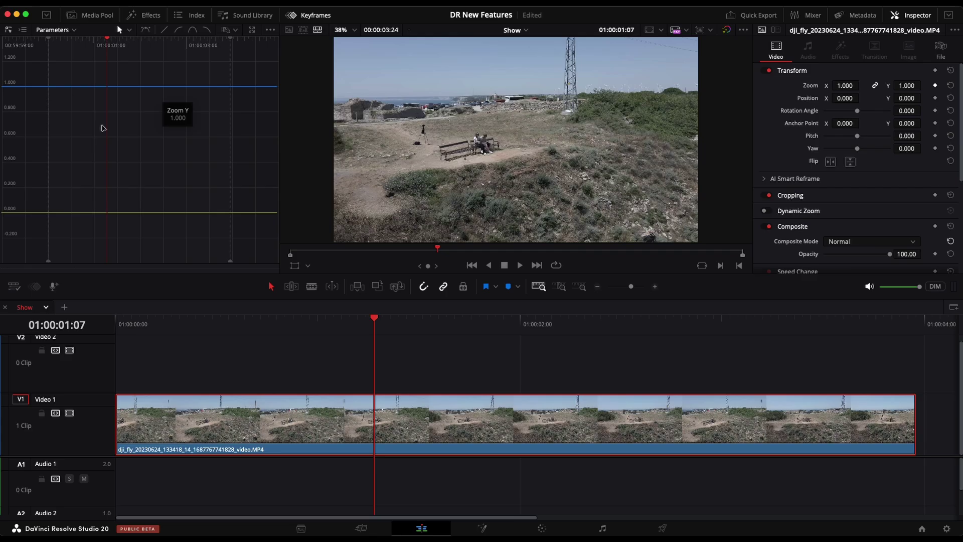
left_click_drag(317, 329, 374, 323)
left_click_drag(901, 86, 901, 86)
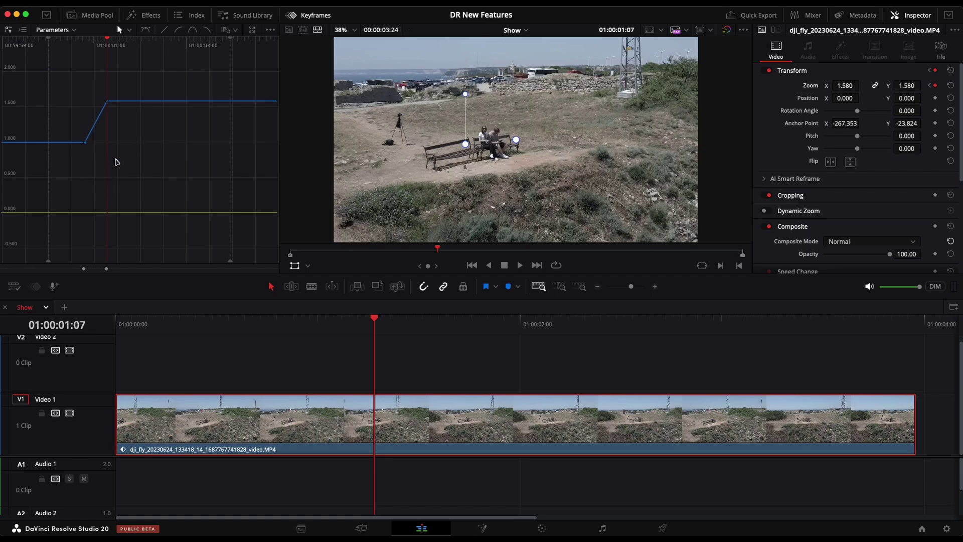
- Select the drone clip's Zoom curve and apply ease in/out to its 1.000–1.580 keyframes
left_click(21, 30)
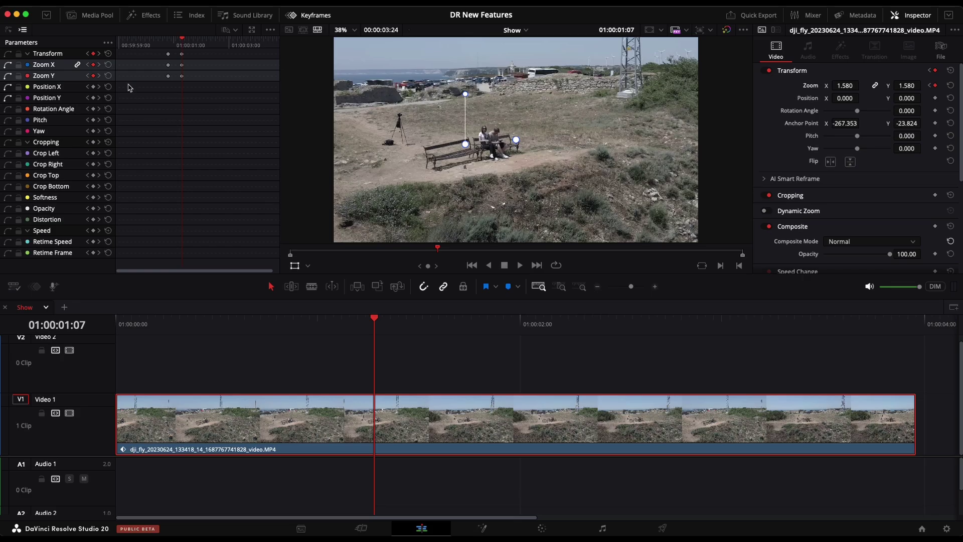
left_click(8, 30)
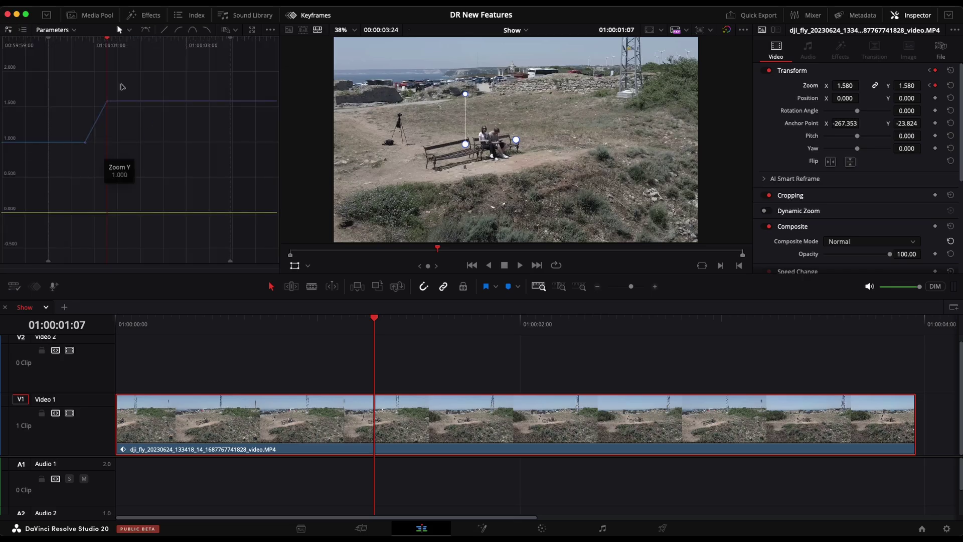
left_click(131, 100)
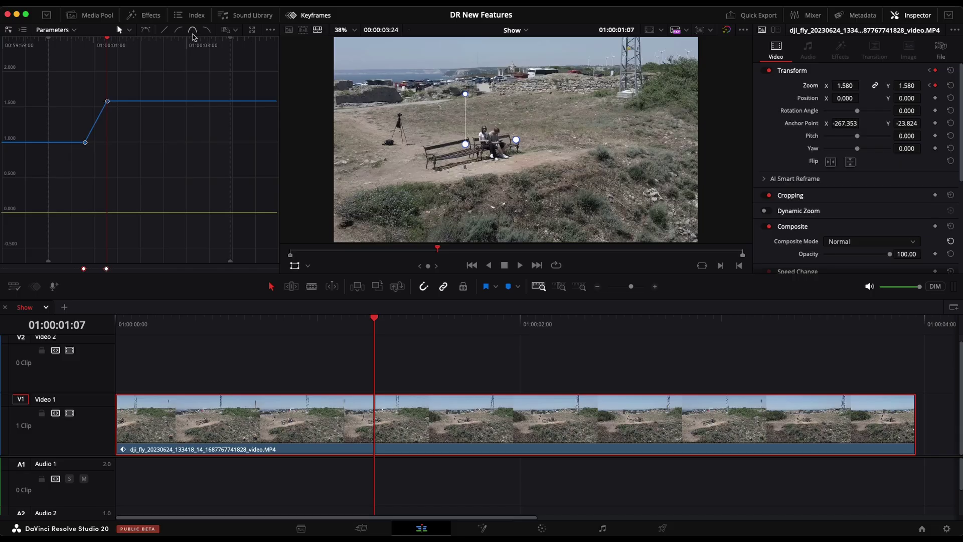
left_click(193, 30)
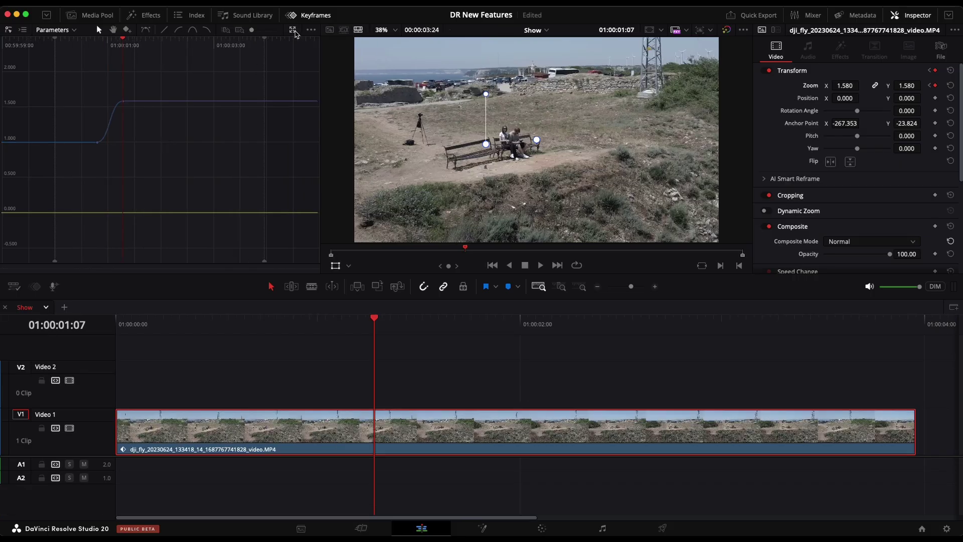
left_click(295, 31)
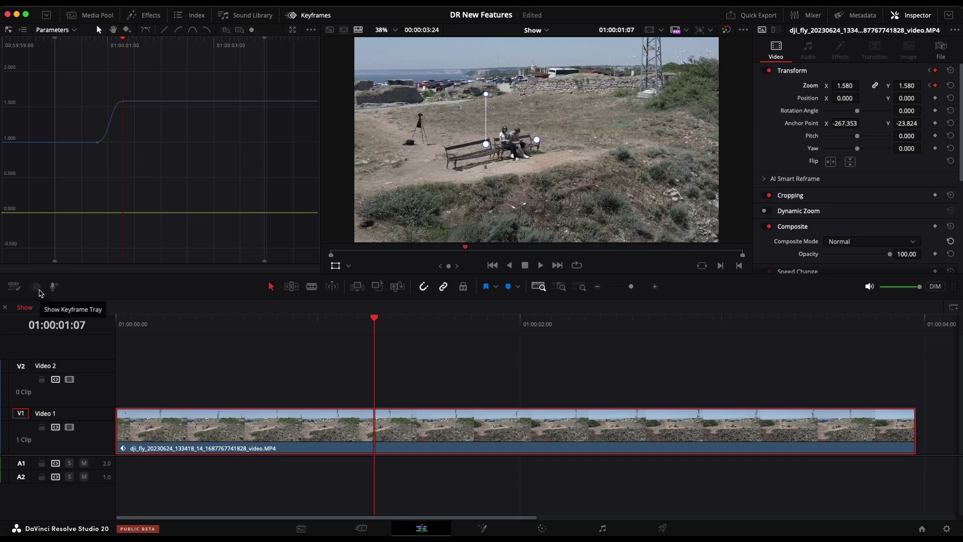
- Turn off Display Stacked Timelines and show the keyframe tray beneath the timeline
left_click(23, 290)
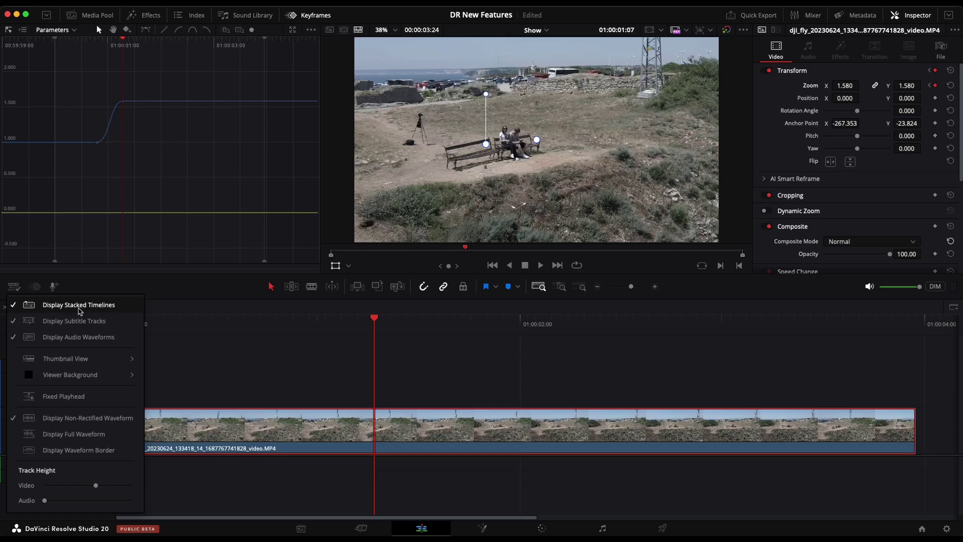
left_click(31, 309)
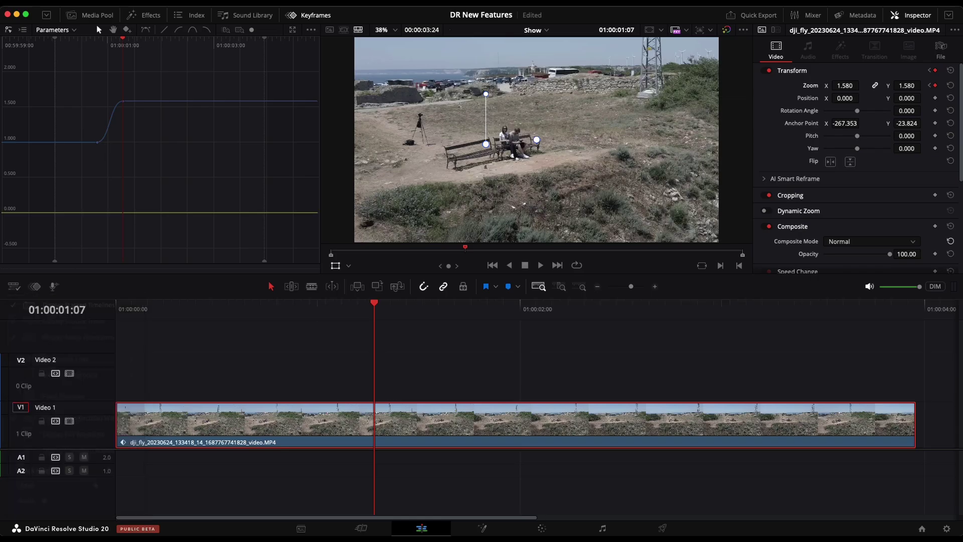
left_click(35, 287)
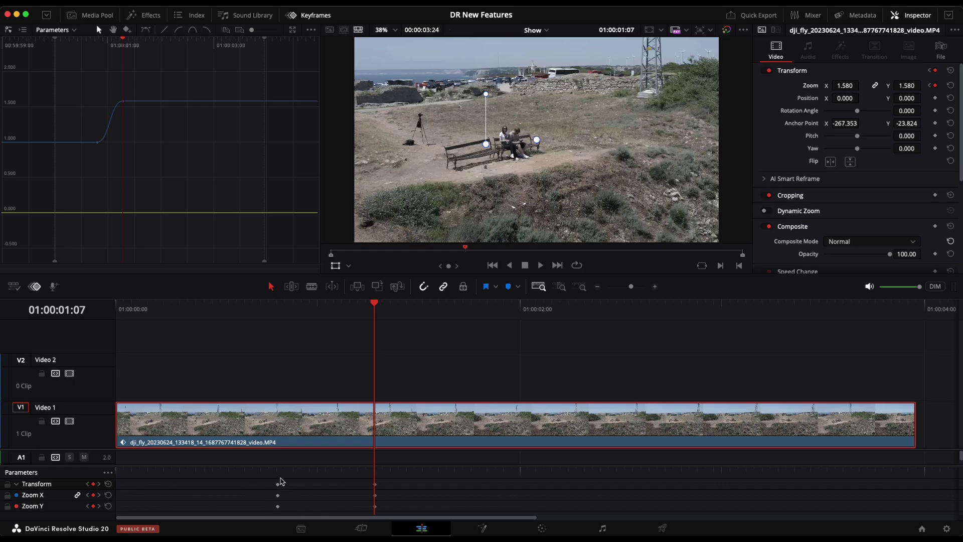
- Scrub back to the ramp start and drag the clip's Zoom keyframes earlier
left_click_drag(339, 318, 254, 316)
left_click(373, 493)
left_click_drag(440, 486, 375, 487)
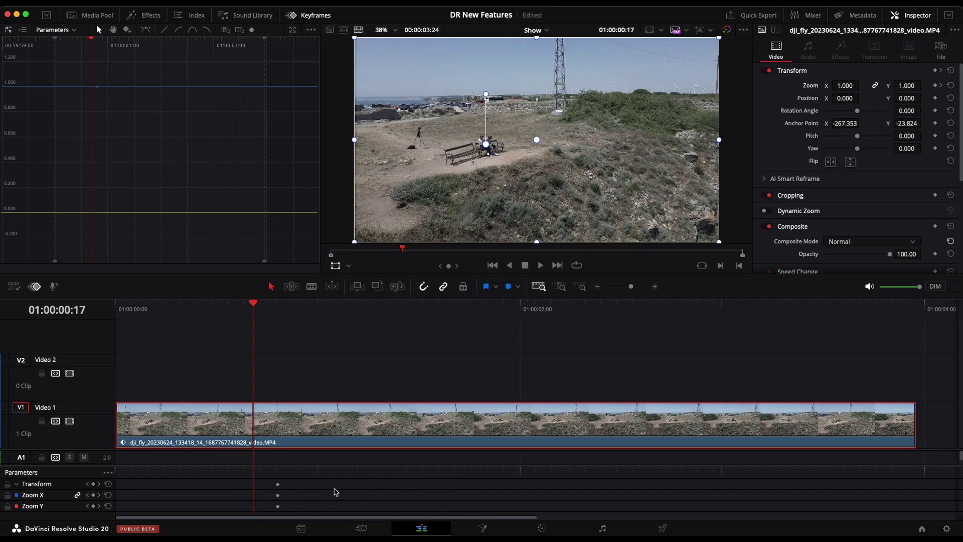